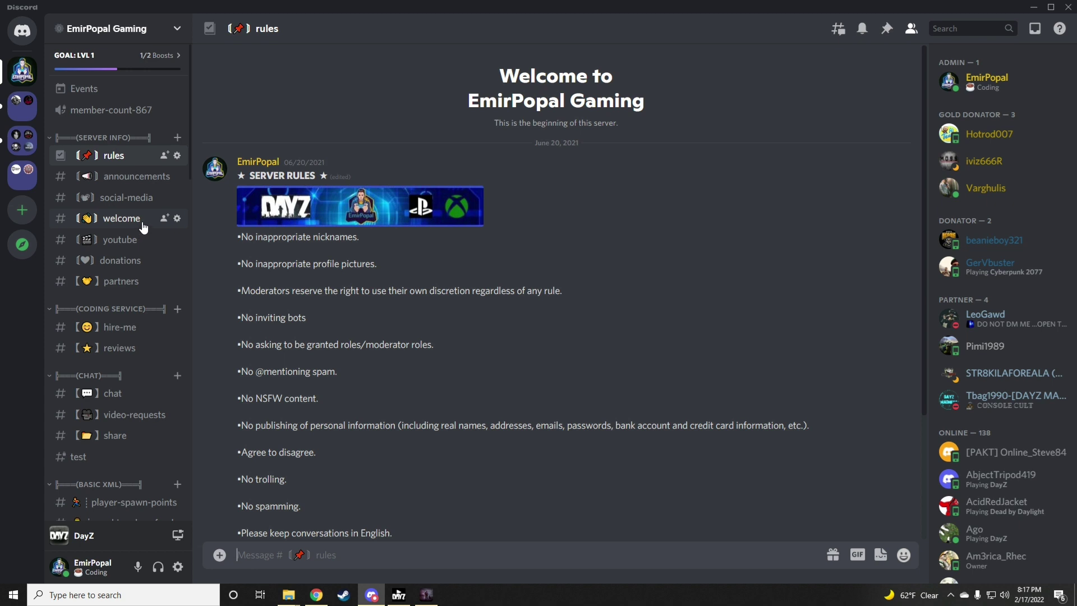
# Look through the server's channel list, from the server info channels down to the Advanced XML category
pyautogui.scroll(-5, 143, 225)
pyautogui.scroll(-3, 143, 233)
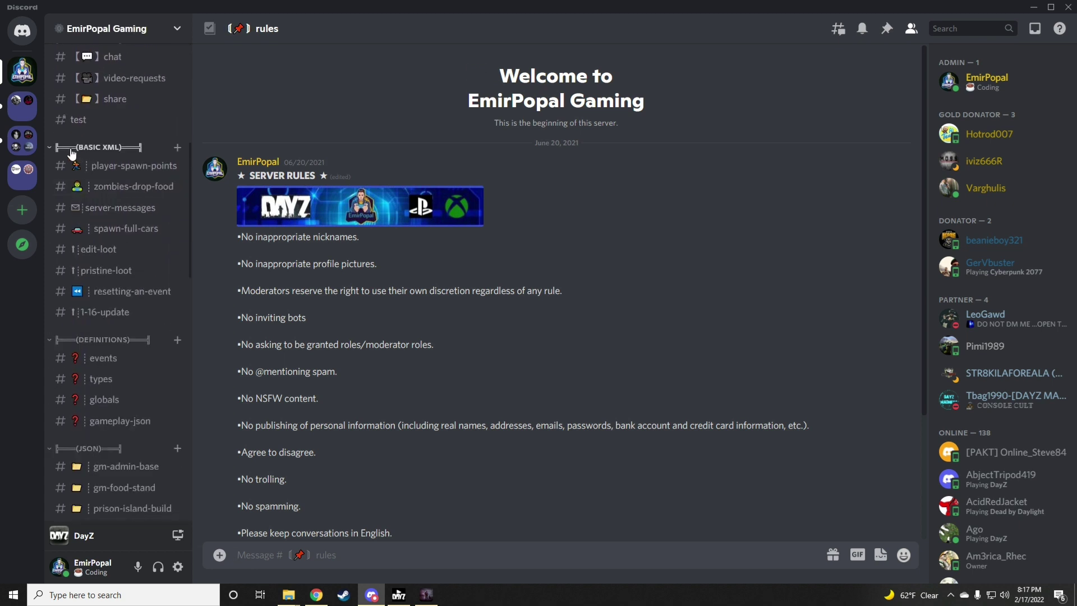
pyautogui.scroll(-8, 136, 260)
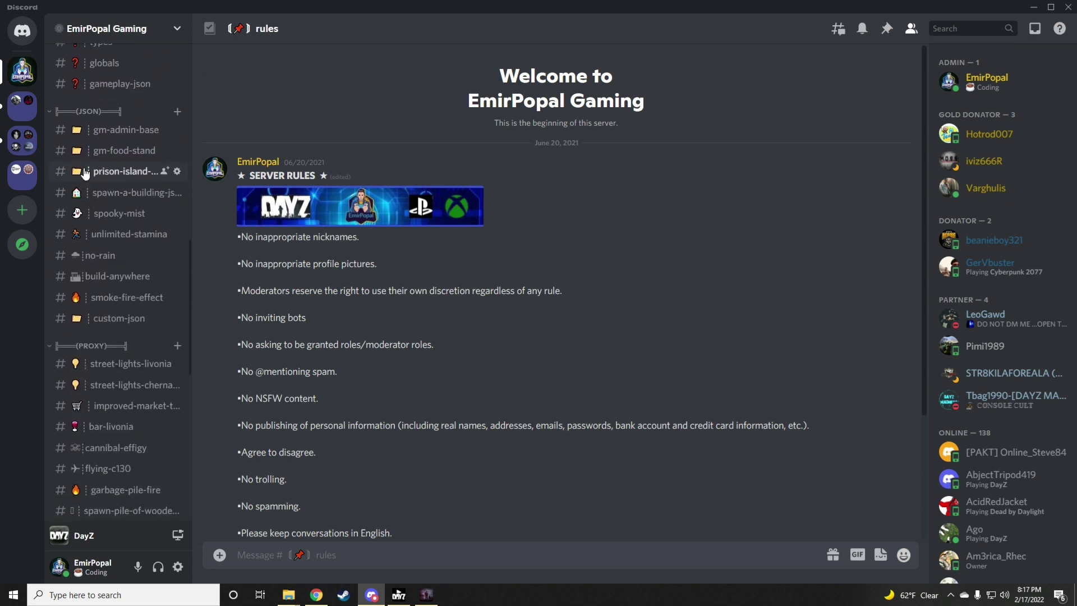
pyautogui.scroll(-4, 138, 321)
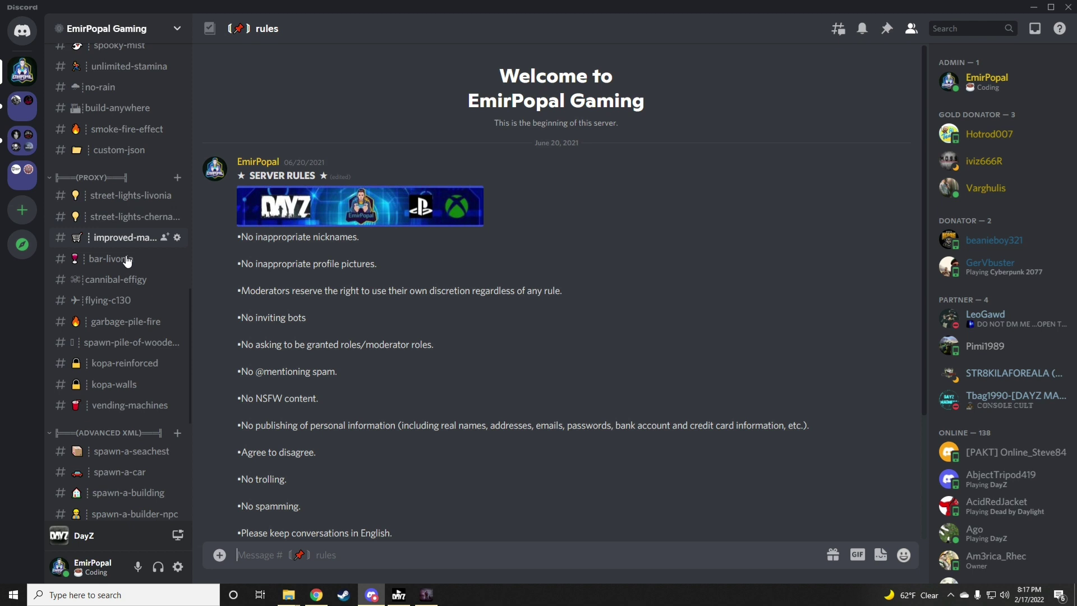
pyautogui.scroll(-4, 138, 321)
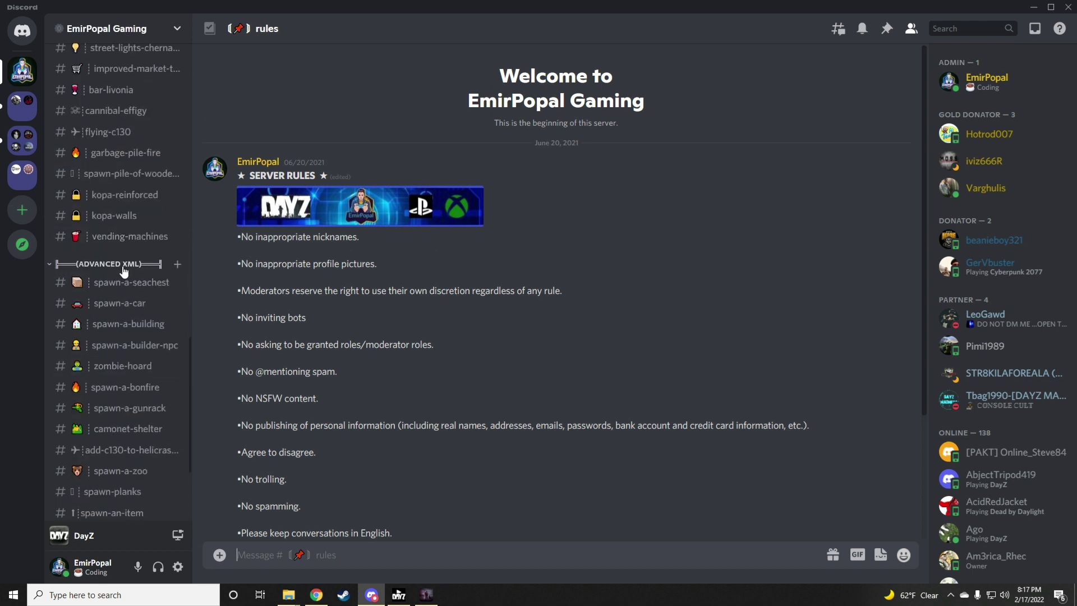
pyautogui.scroll(15, 124, 262)
pyautogui.scroll(2, 122, 264)
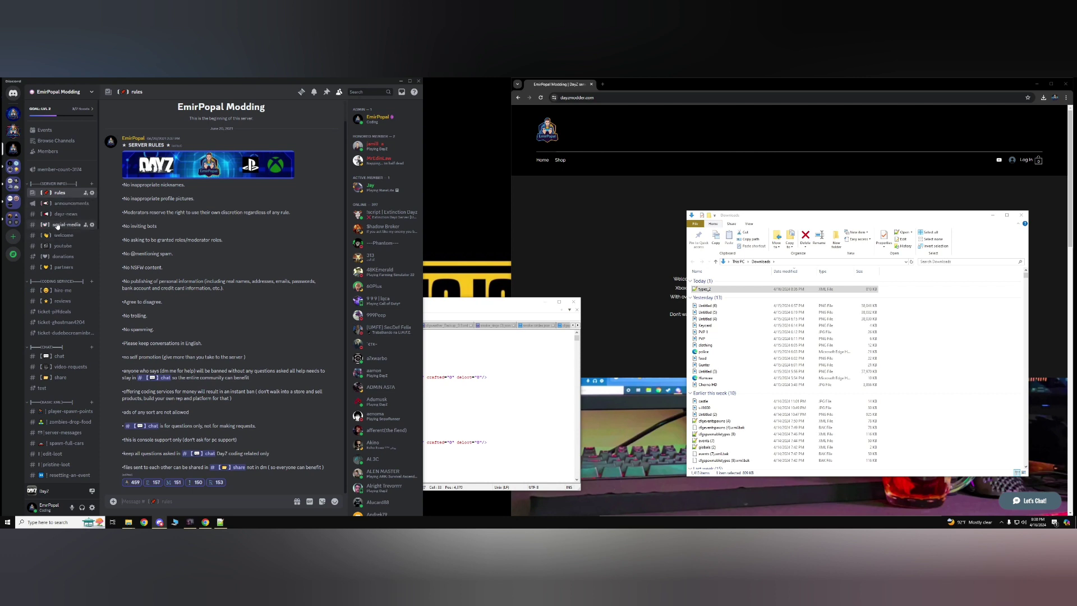
# Open the modding-bot channel and go to the modding bot server through its posted invite
pyautogui.scroll(-10, 57, 225)
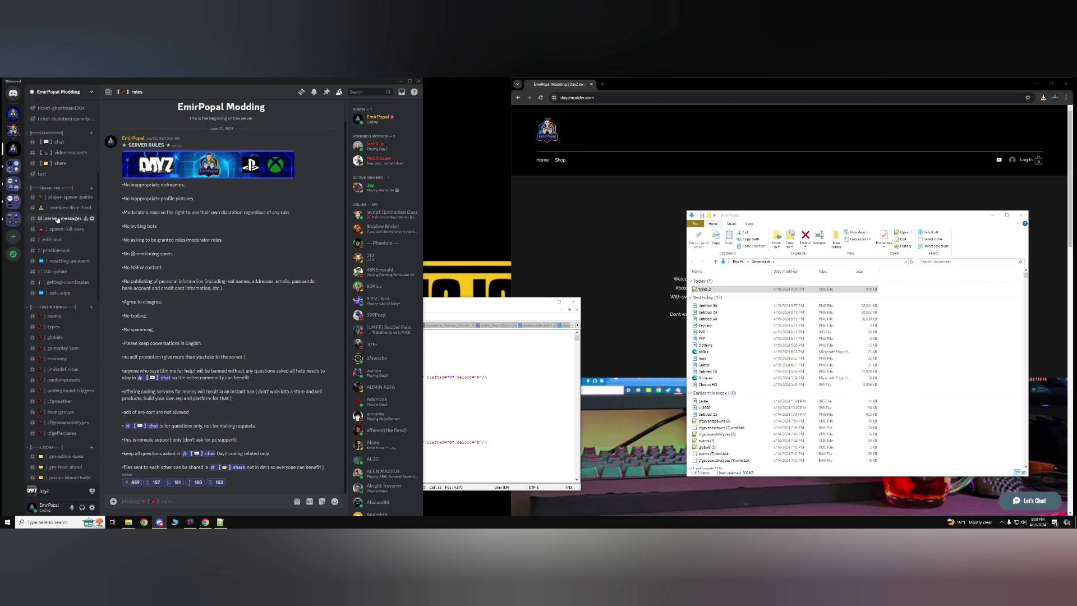
pyautogui.scroll(-8, 57, 219)
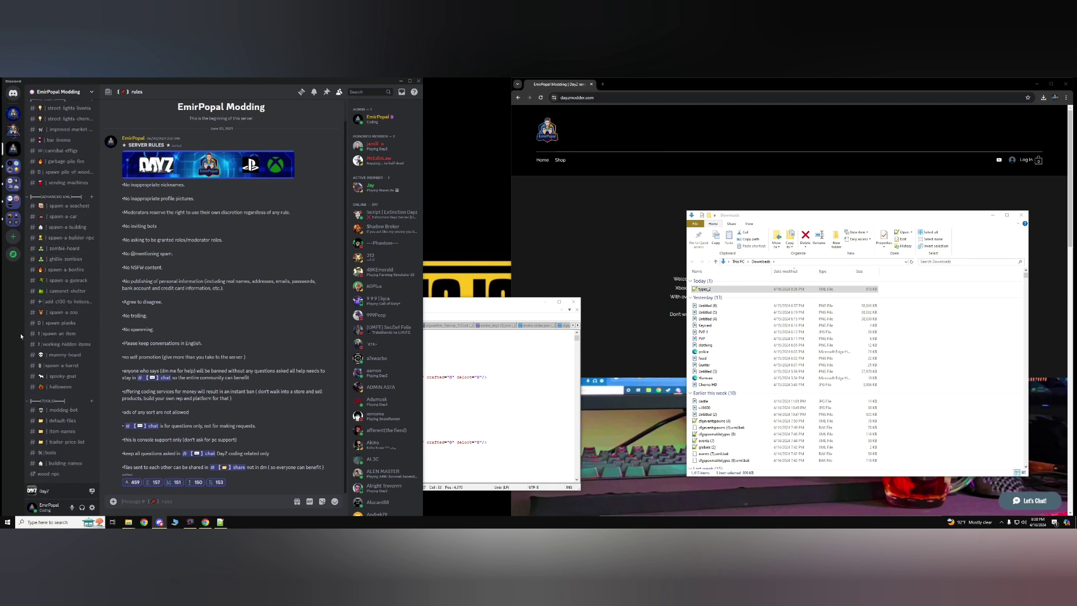
pyautogui.click(53, 412)
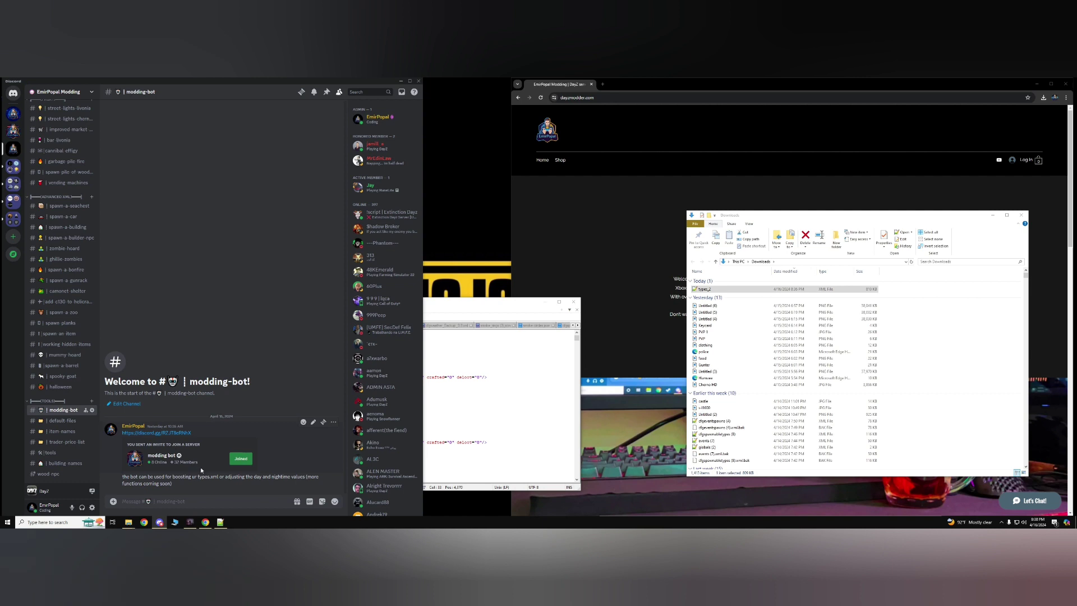
pyautogui.click(241, 458)
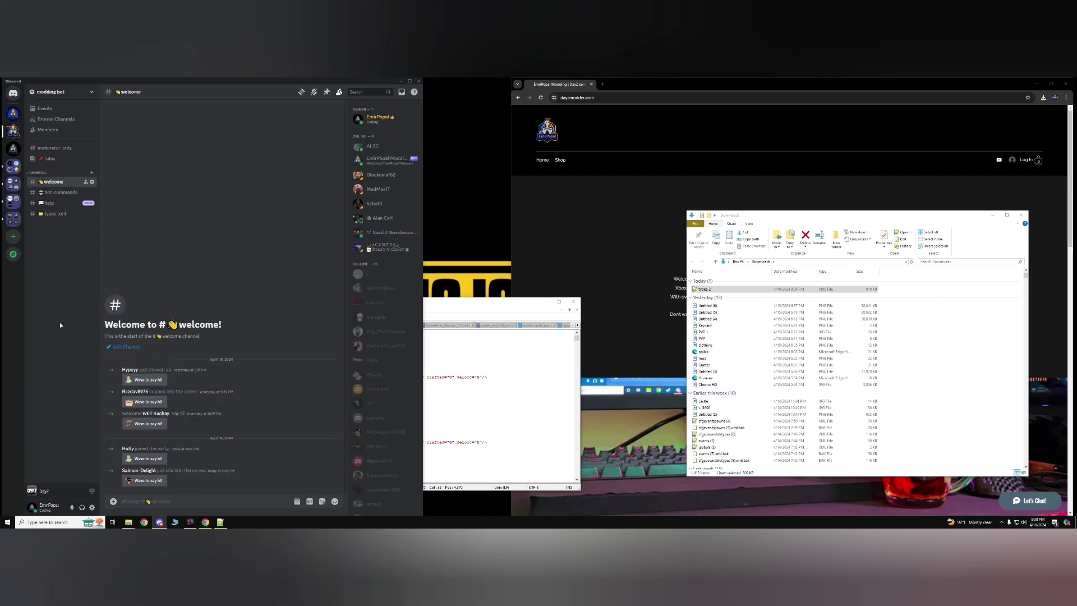
# Open the bot-commands channel and dismiss the bot's two earlier boost replies
pyautogui.click(48, 193)
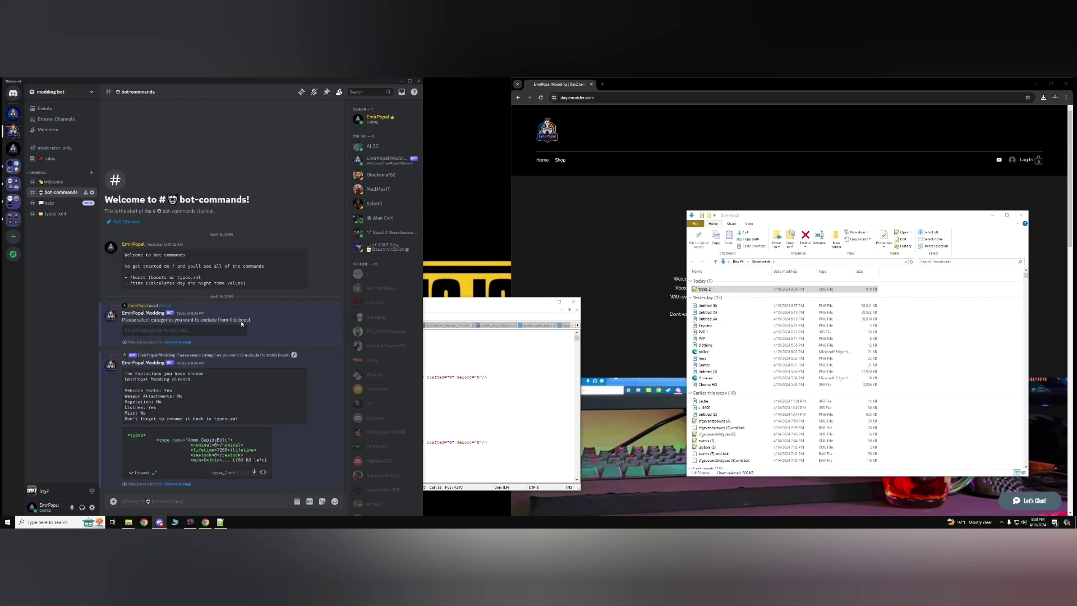
pyautogui.click(179, 342)
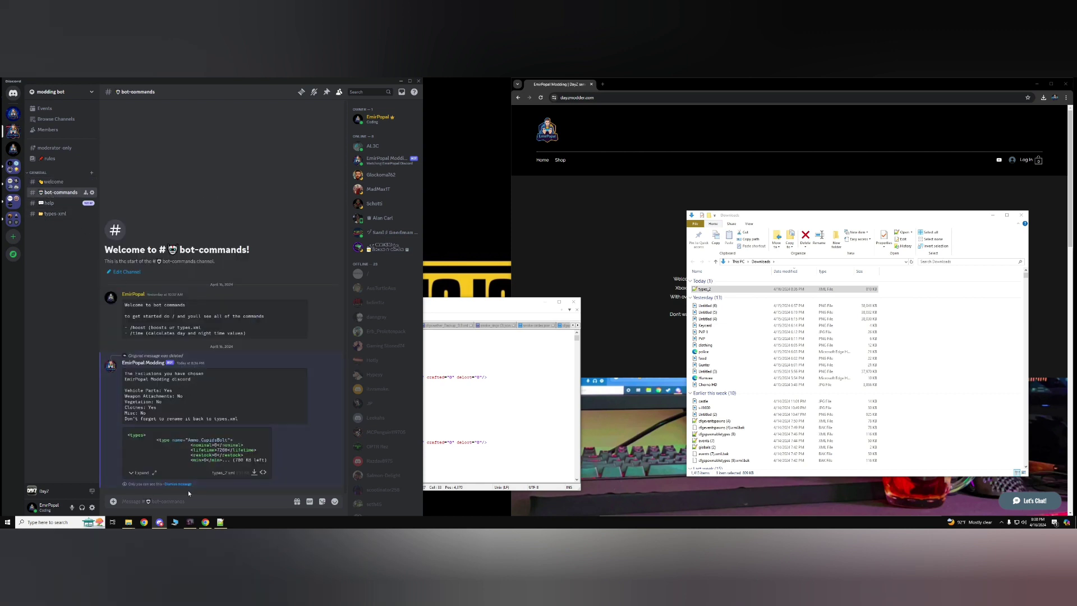
pyautogui.click(186, 483)
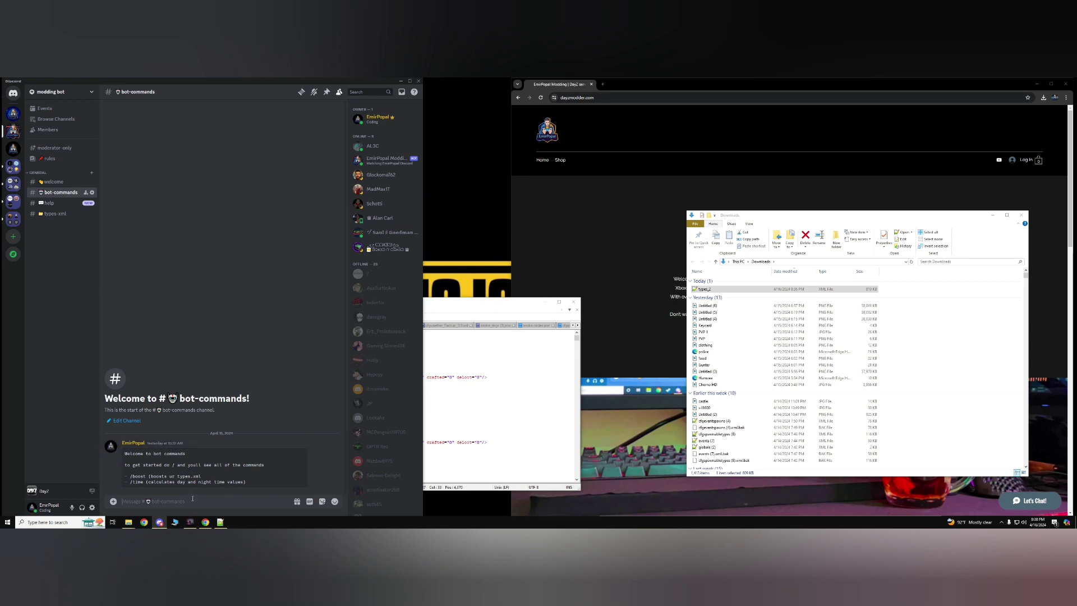
# Start the /boost command with a boost_factor of 2
pyautogui.write('/')
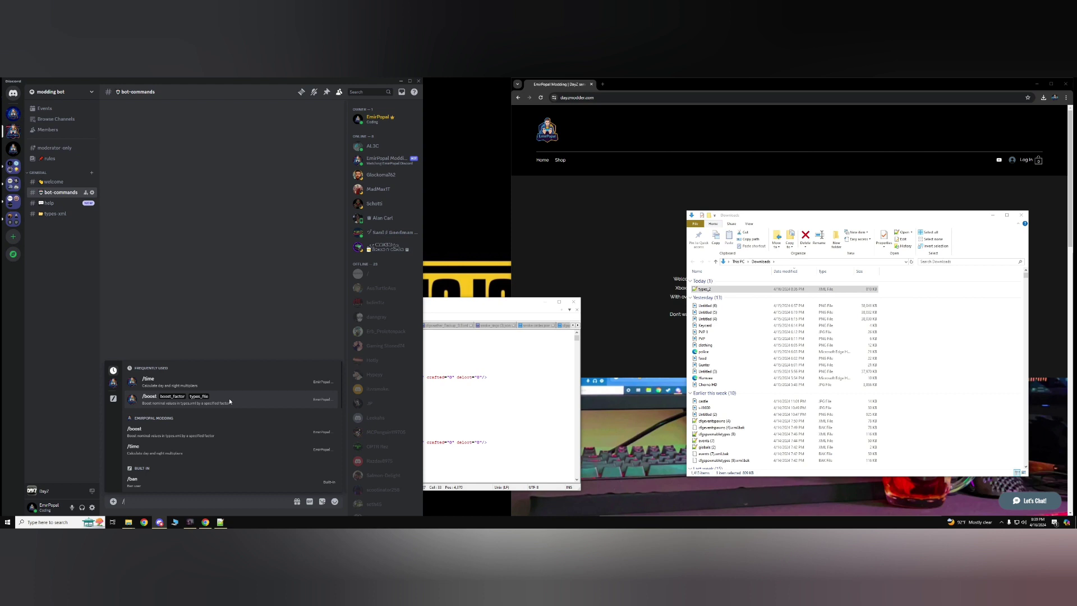
pyautogui.click(229, 401)
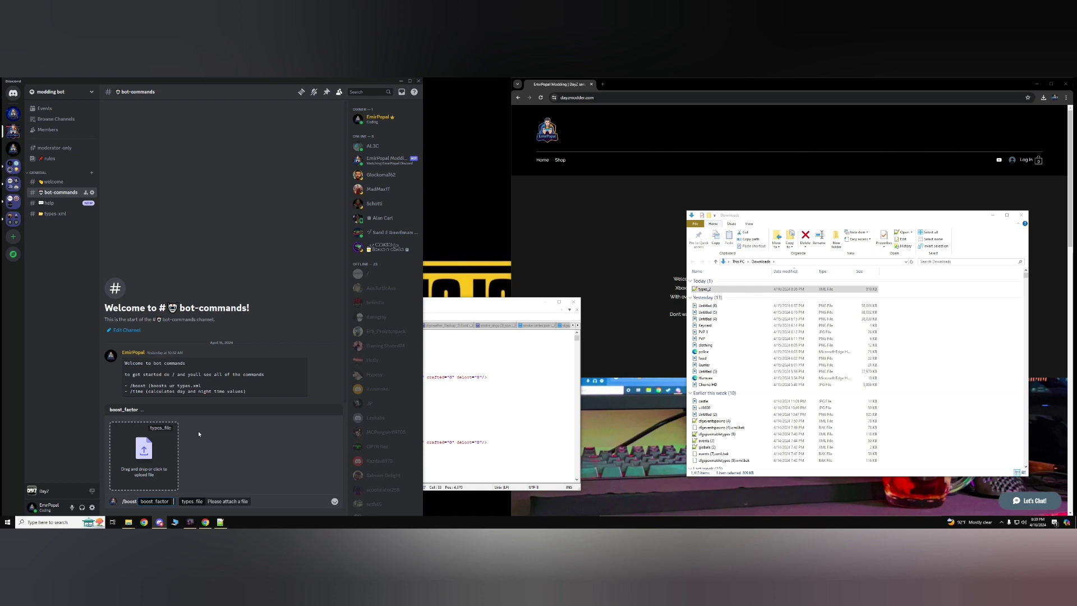
pyautogui.write('2')
pyautogui.click(219, 503)
# Switch to Notepad++ and examine the nominal and min values of the Vikhr and its 30-round magazine in types.xml
pyautogui.click(220, 522)
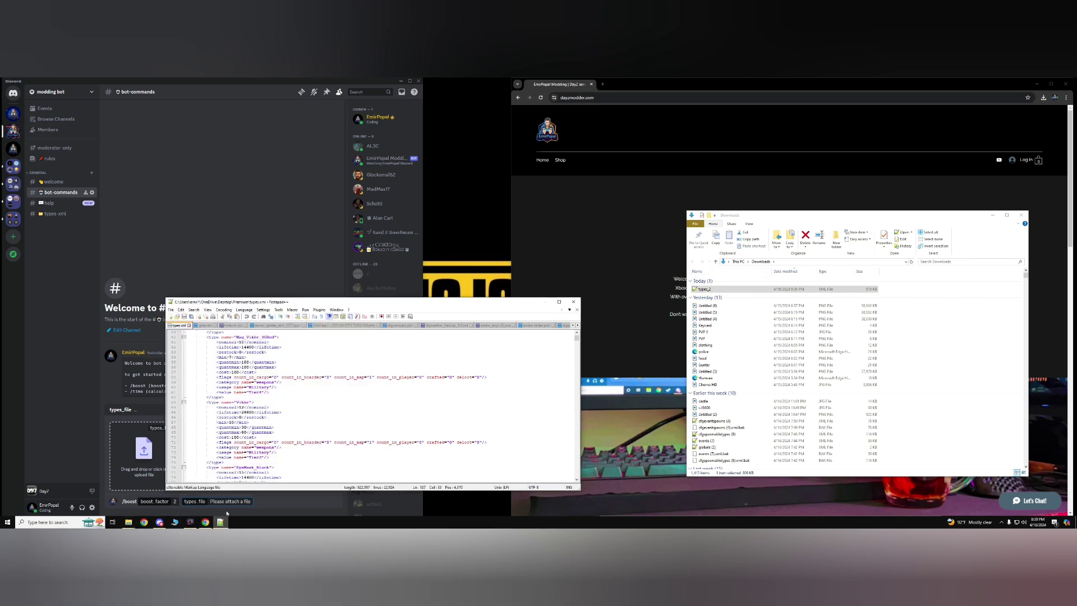
pyautogui.scroll(-1, 315, 370)
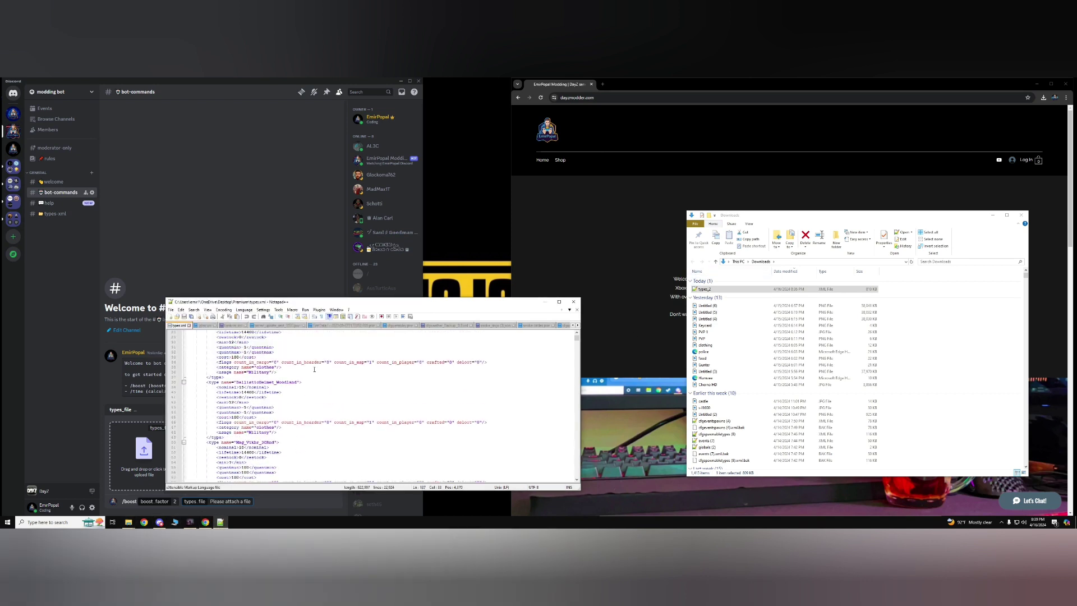
pyautogui.scroll(4, 333, 359)
pyautogui.click(302, 382)
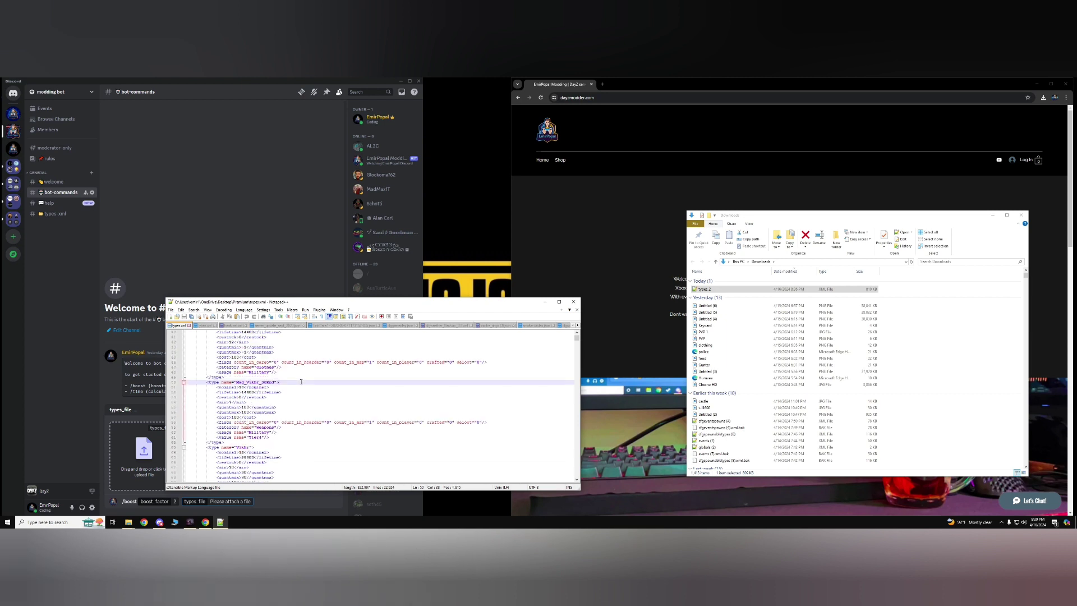
pyautogui.doubleClick(253, 382)
pyautogui.scroll(-3, 378, 406)
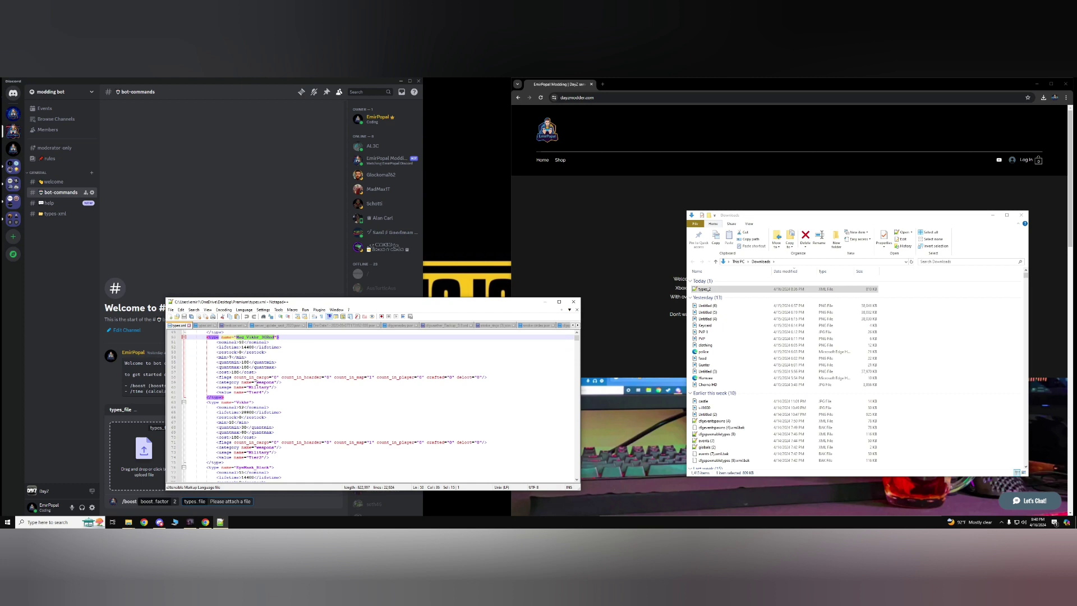
pyautogui.doubleClick(246, 402)
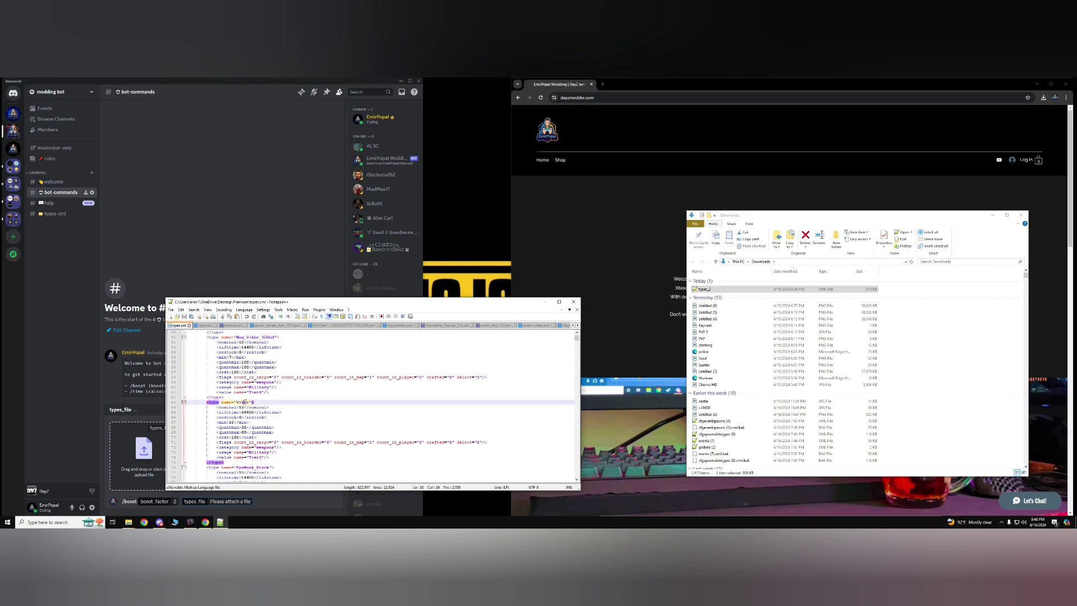
pyautogui.doubleClick(242, 407)
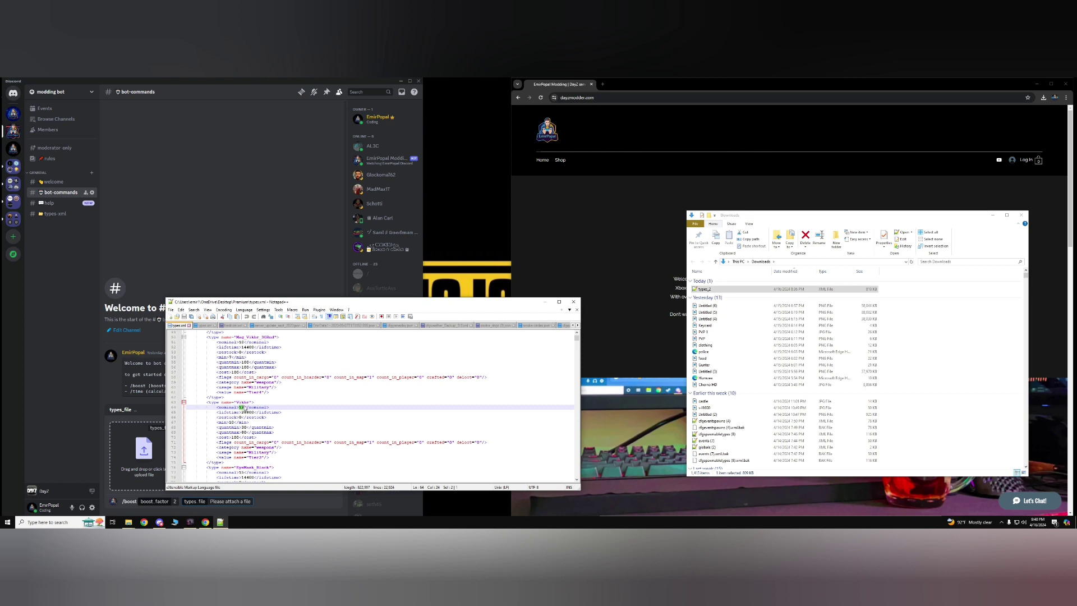
pyautogui.doubleClick(232, 421)
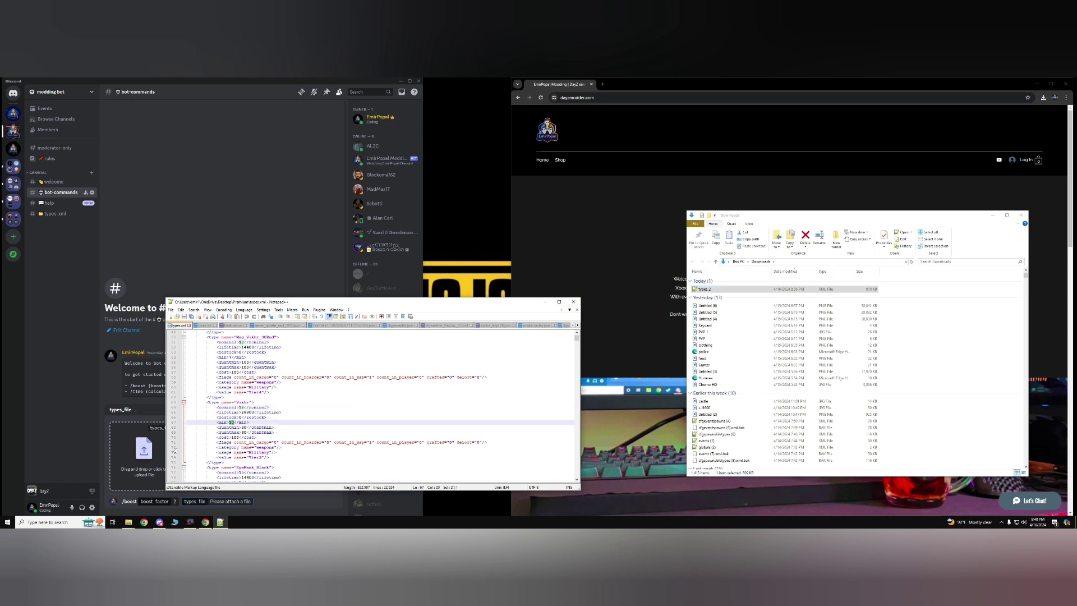
# Attach types.xml from the Premium folder to the boost command's types_file option and send the command
pyautogui.rightClick(129, 522)
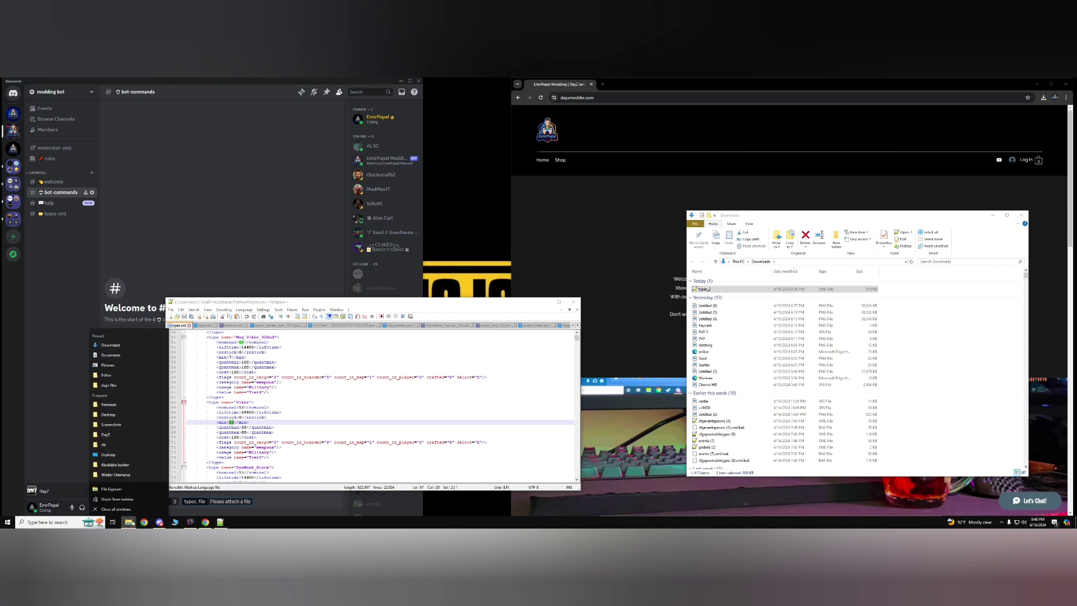
pyautogui.click(116, 406)
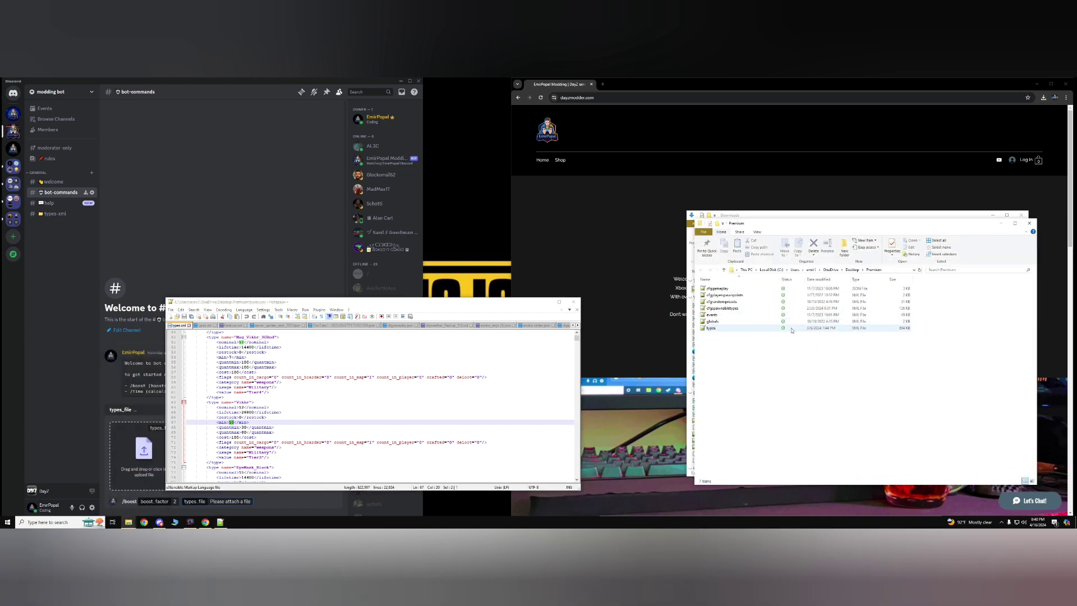
pyautogui.click(752, 328)
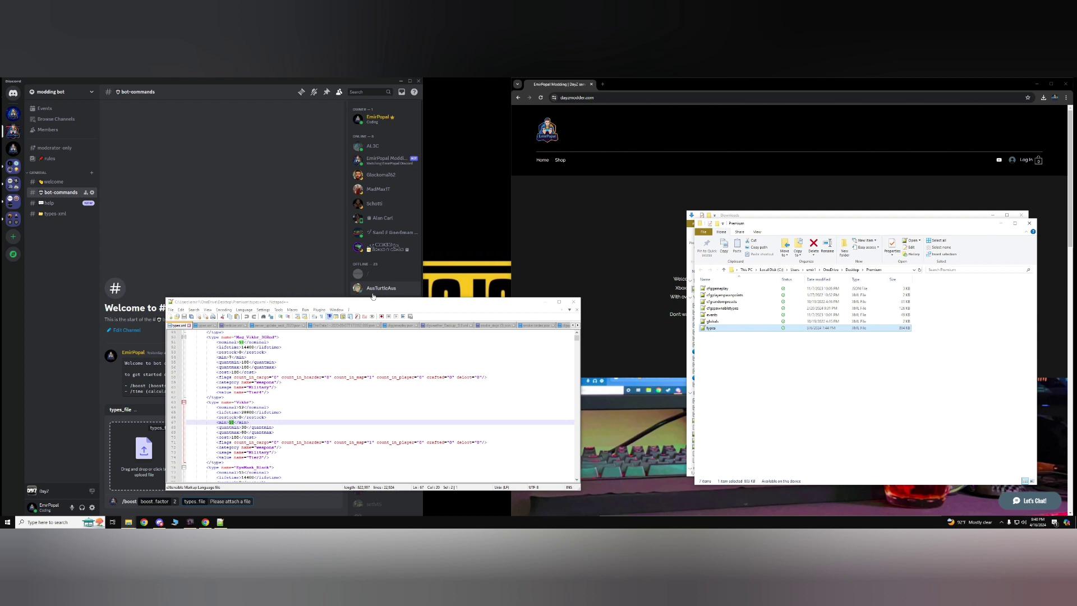
pyautogui.click(141, 352)
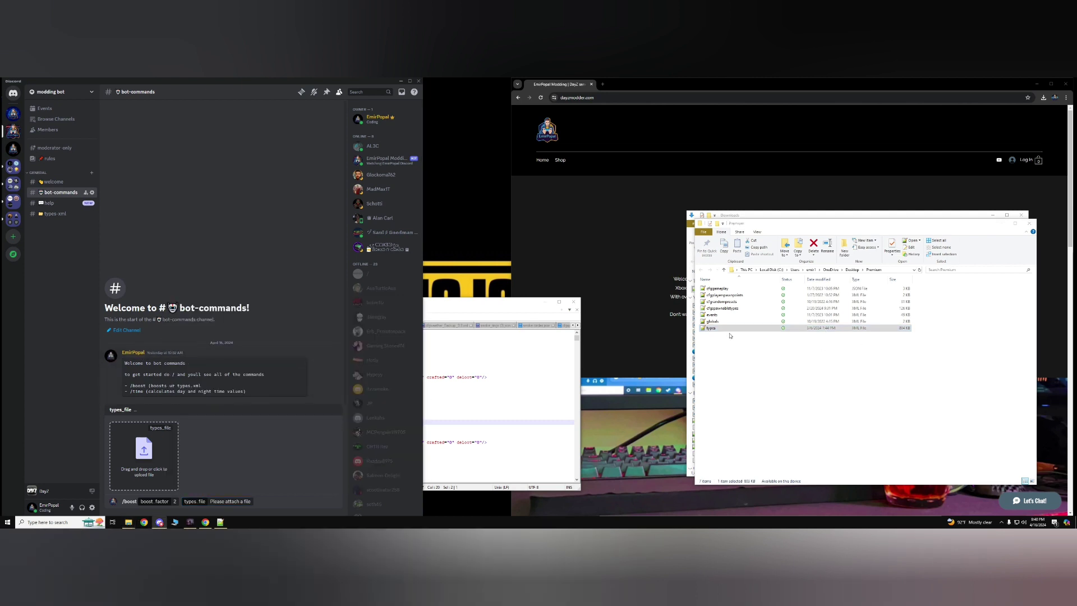
pyautogui.moveTo(711, 329); pyautogui.dragTo(171, 468)
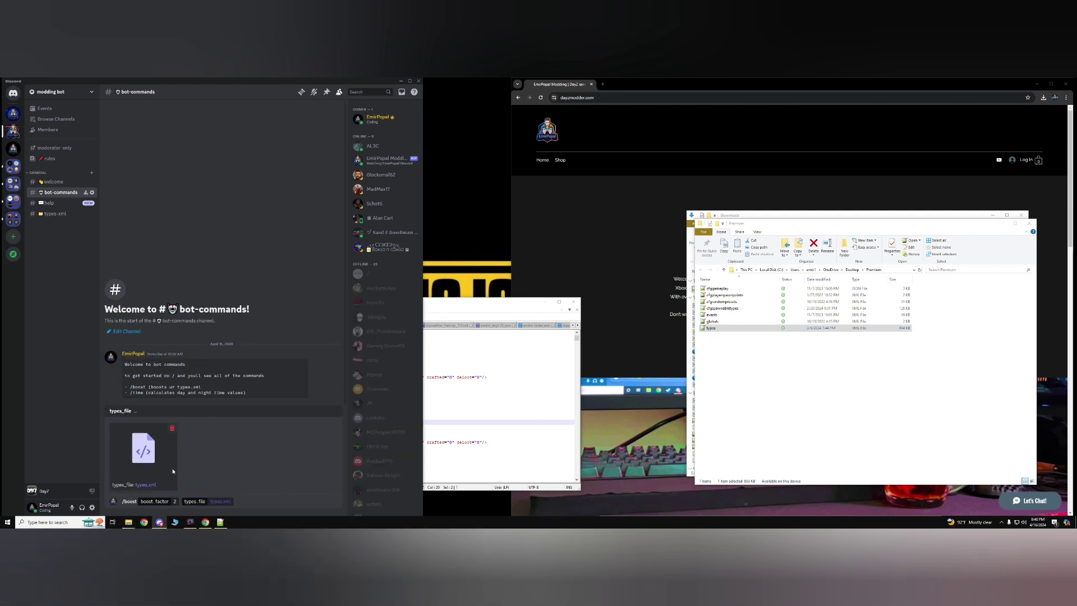
pyautogui.click(258, 501)
pyautogui.press('Return')
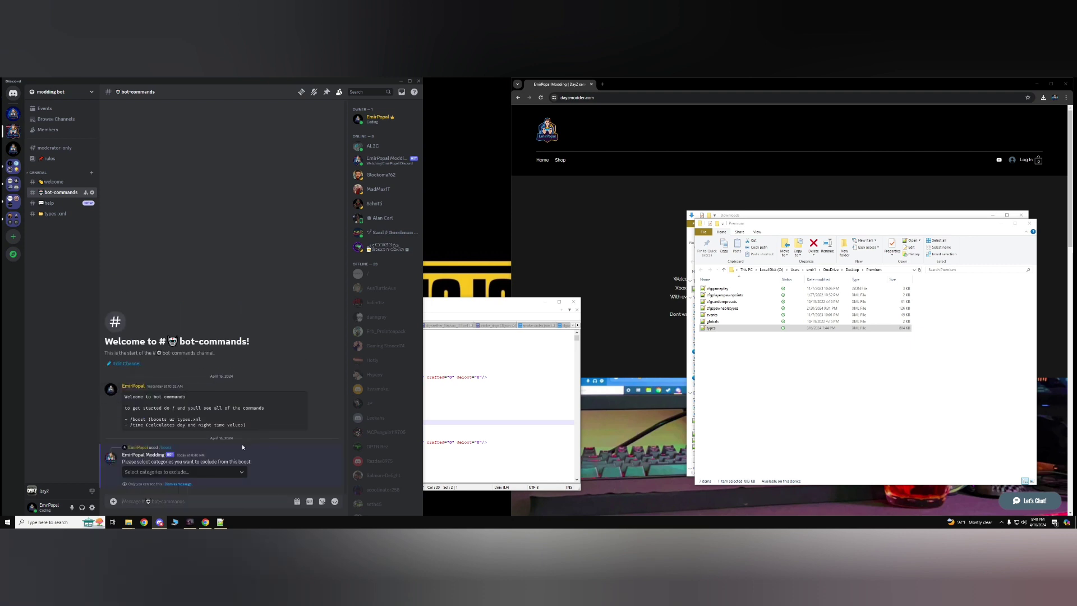
# Exclude the vehicle_parts category from the boost
pyautogui.click(160, 474)
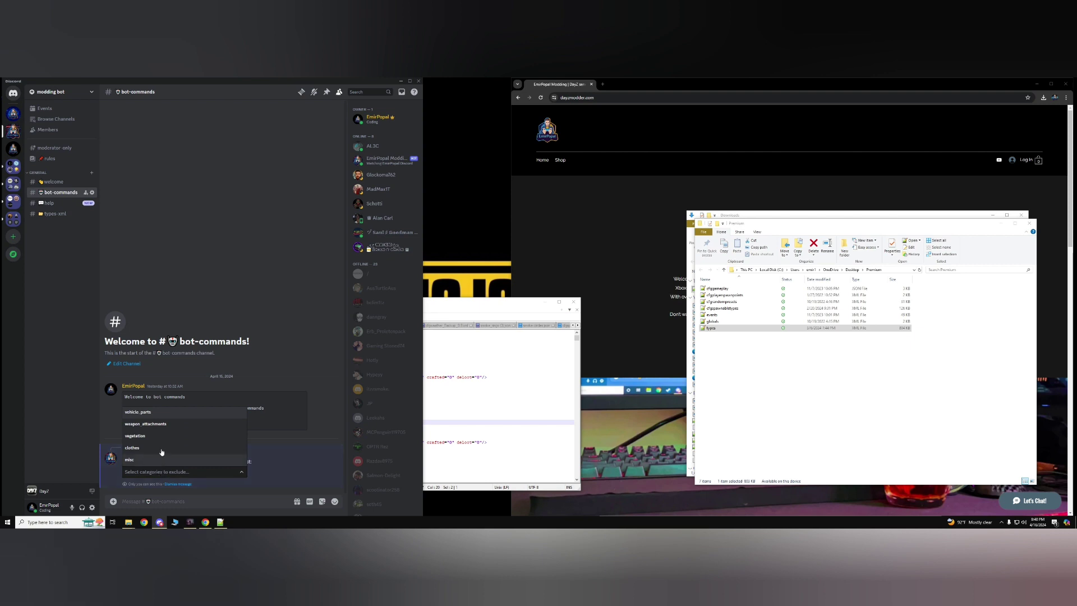
pyautogui.click(166, 413)
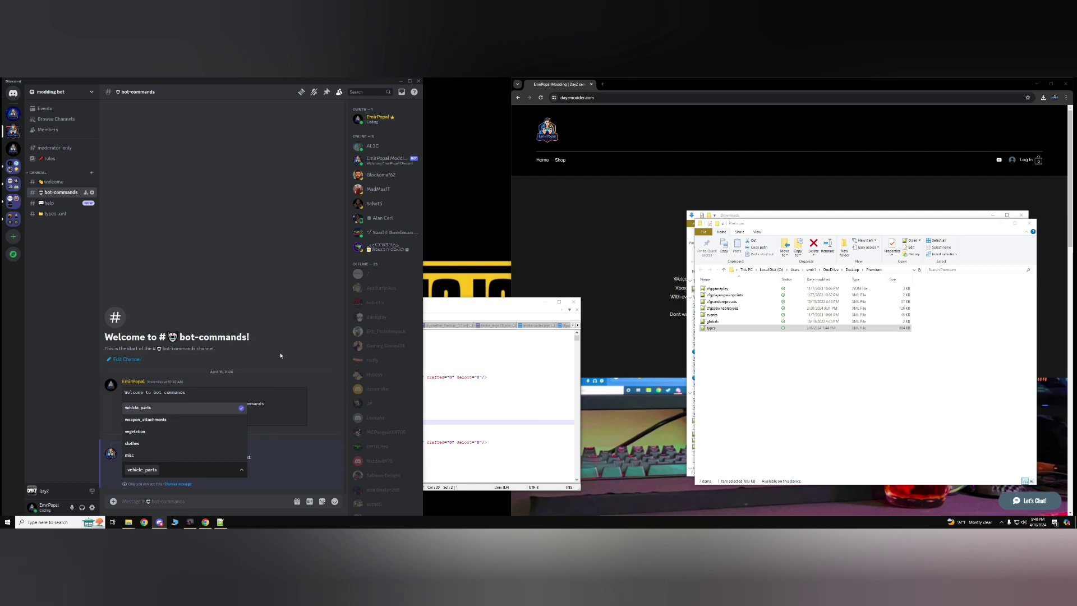
pyautogui.click(251, 267)
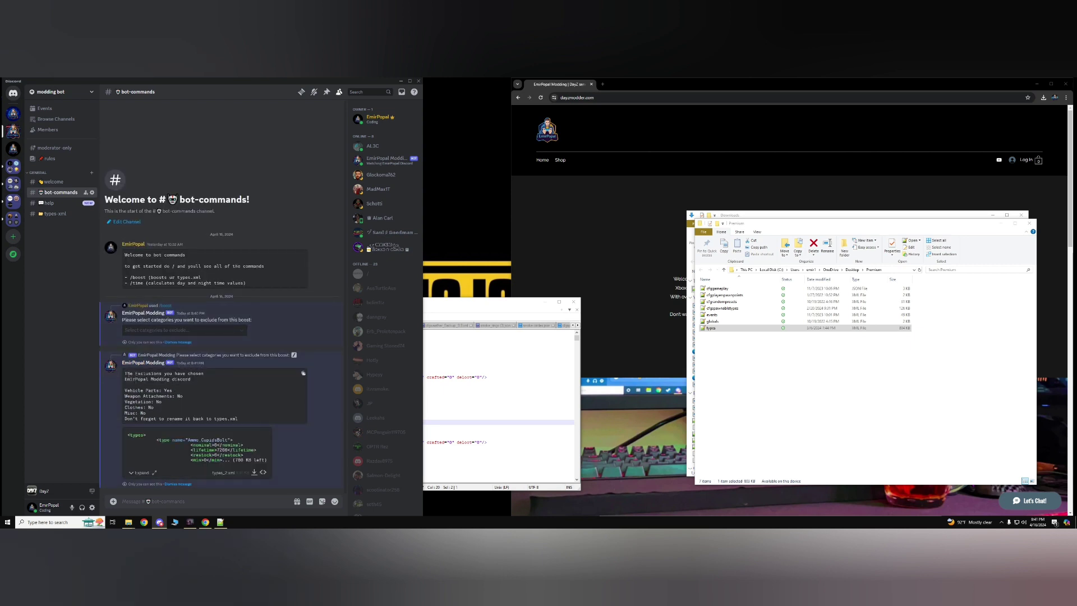
# Review the list of chosen exclusions in the bot's reply, including the Vehicle Parts entry
pyautogui.moveTo(125, 374); pyautogui.dragTo(248, 420)
pyautogui.click(155, 387)
pyautogui.moveTo(124, 373); pyautogui.dragTo(209, 380)
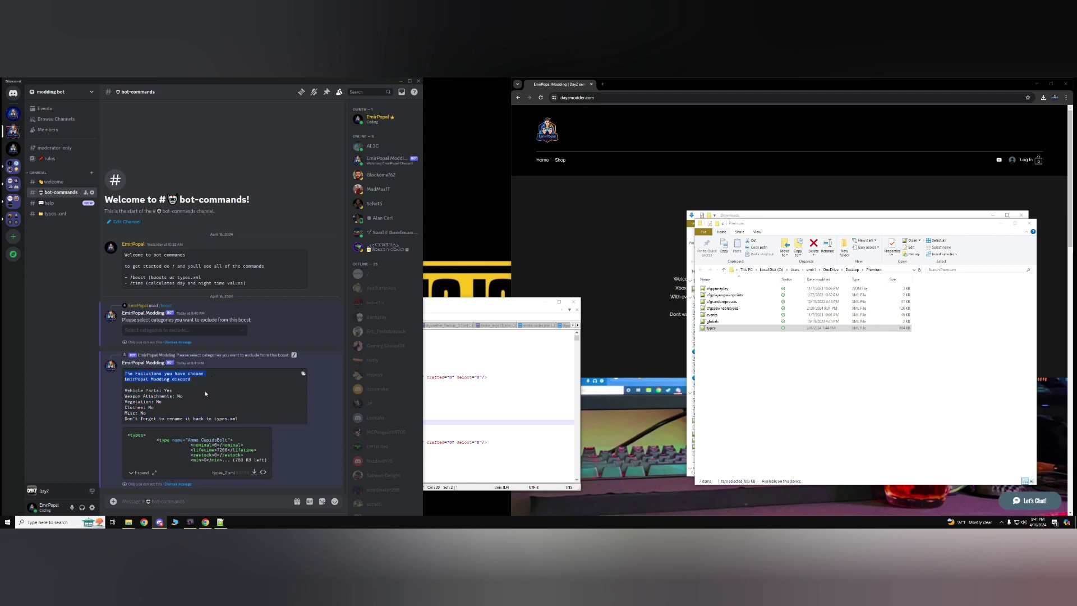
pyautogui.click(185, 389)
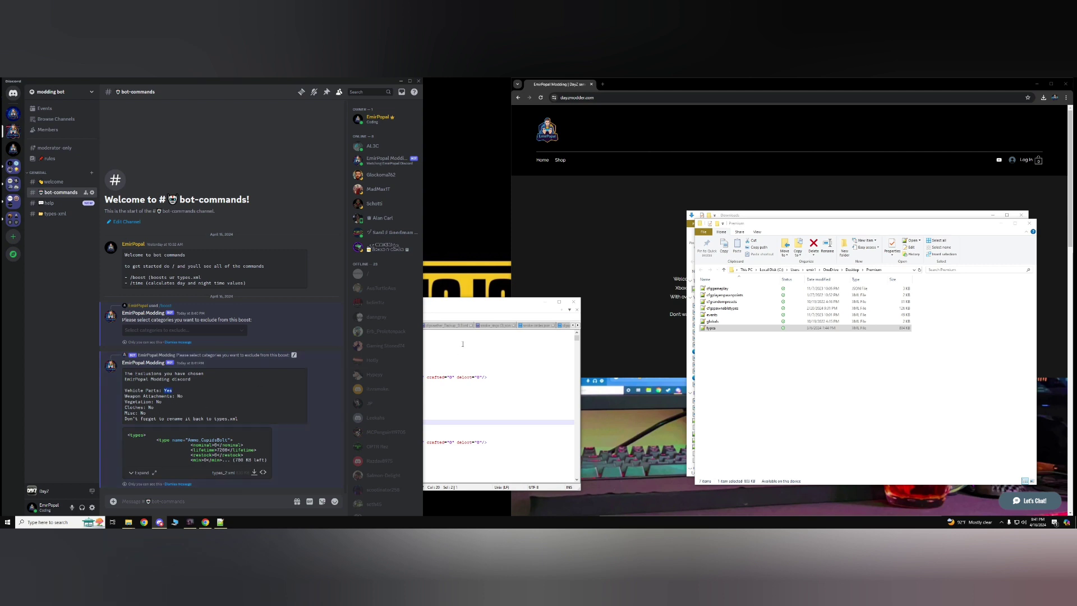
# Download the boosted types file from the bot's reply and open types_2 from the Downloads folder in Notepad++
pyautogui.hotkey('alt', 'Tab')
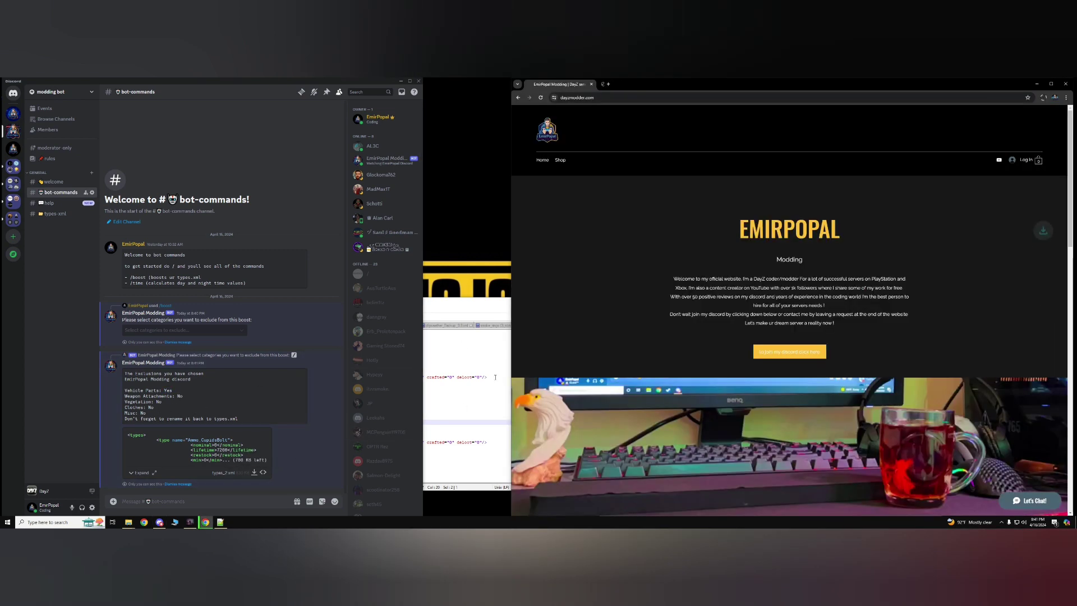
pyautogui.moveTo(128, 522)
pyautogui.click(134, 500)
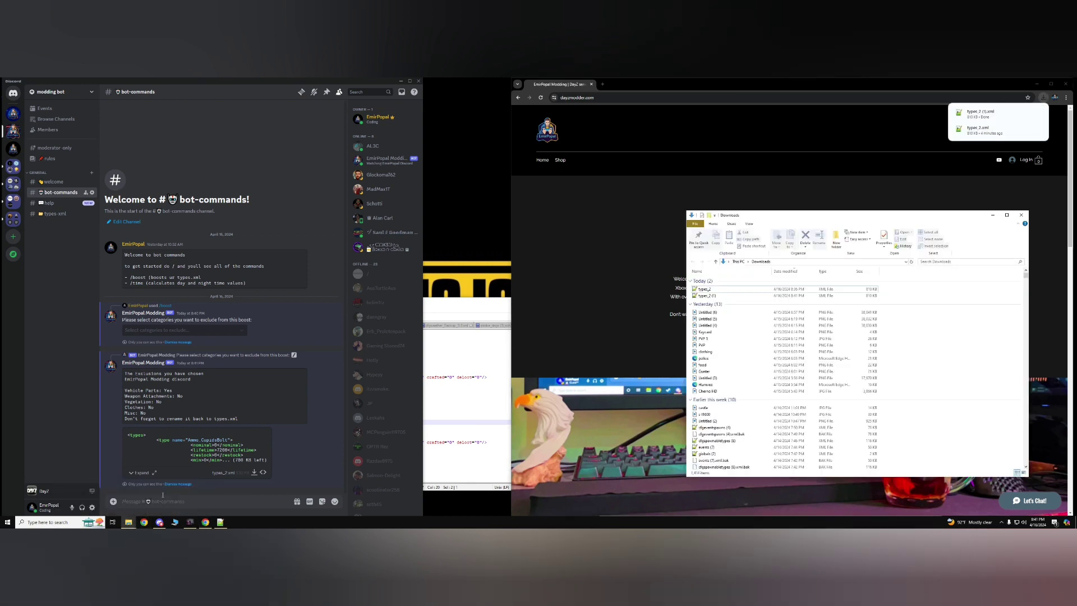
pyautogui.doubleClick(726, 289)
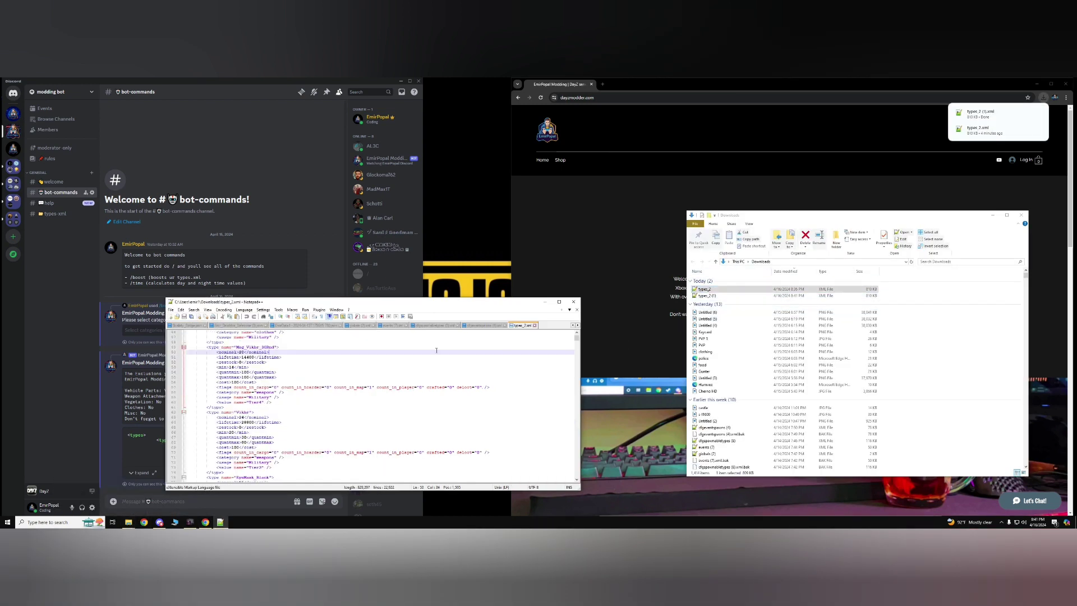
# Check the nominal value of the Vikhr entry in the boosted file, and return to the bot's reply and the types_2 file in Downloads
pyautogui.scroll(-1, 314, 381)
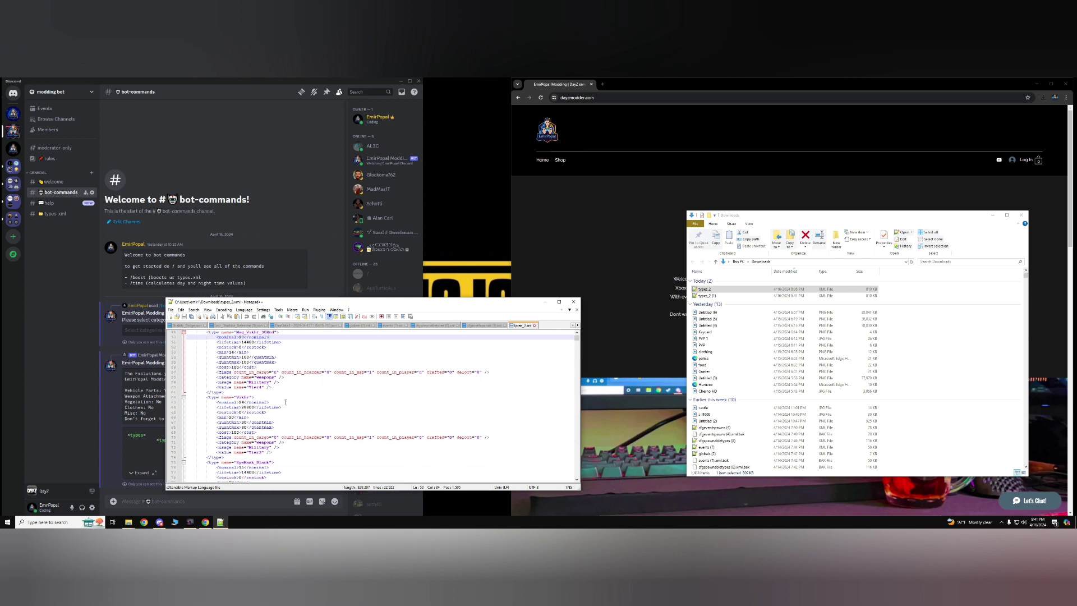
pyautogui.doubleClick(242, 402)
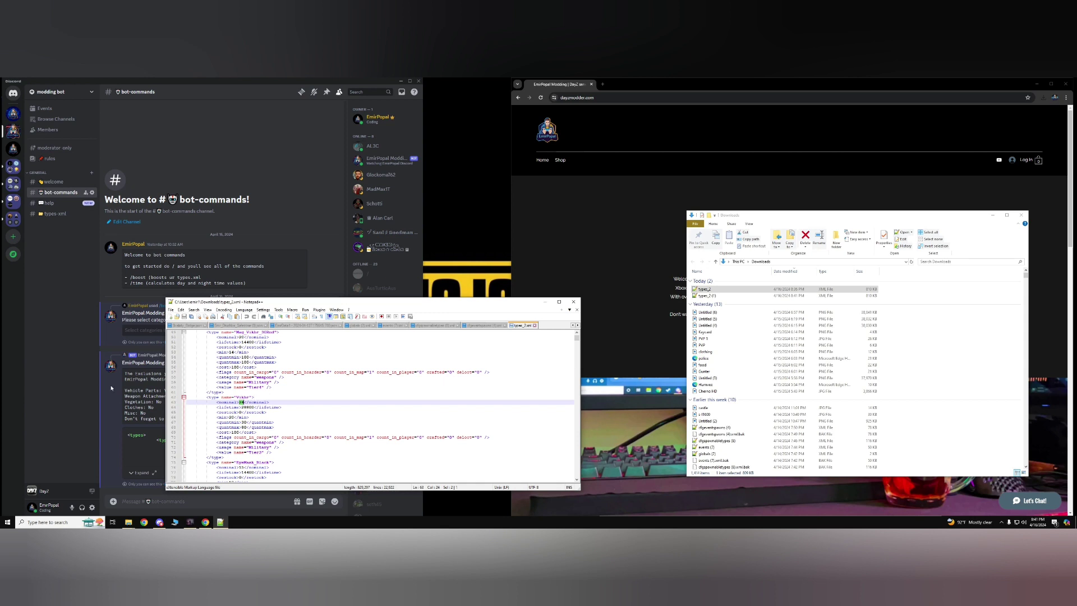
pyautogui.click(111, 403)
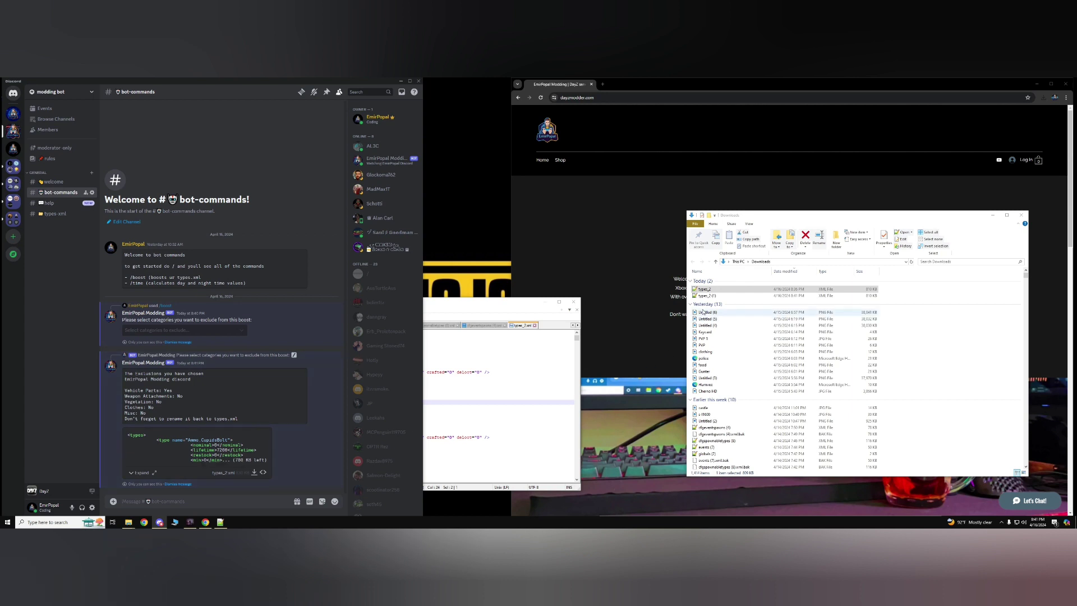
pyautogui.click(708, 290)
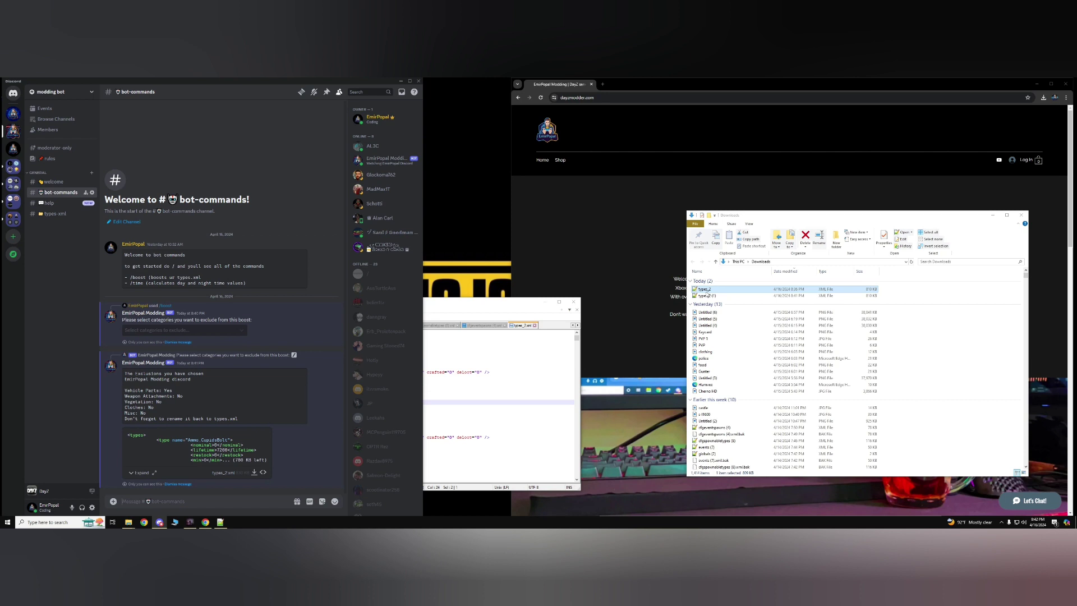
# Send the bot's /time command with day_hours set to 3 and night_minutes set to 15
pyautogui.click(244, 501)
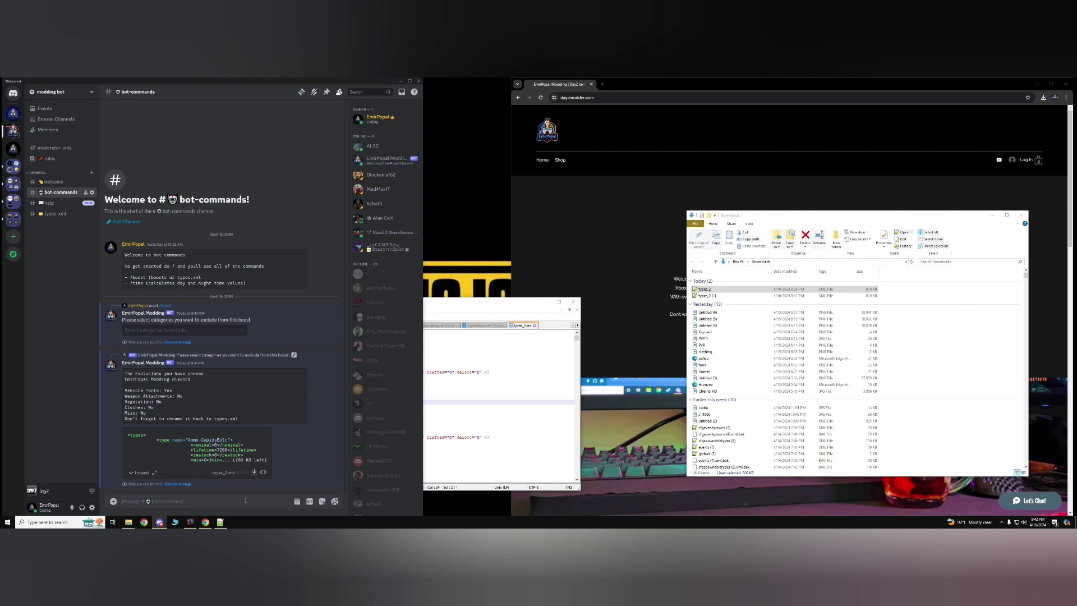
pyautogui.write('/')
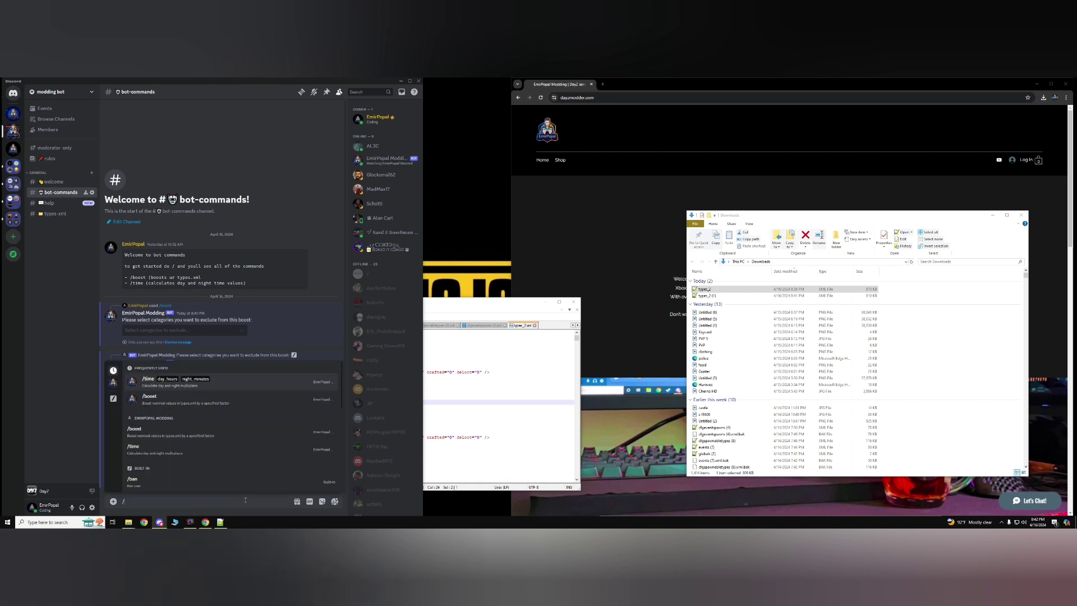
pyautogui.click(235, 379)
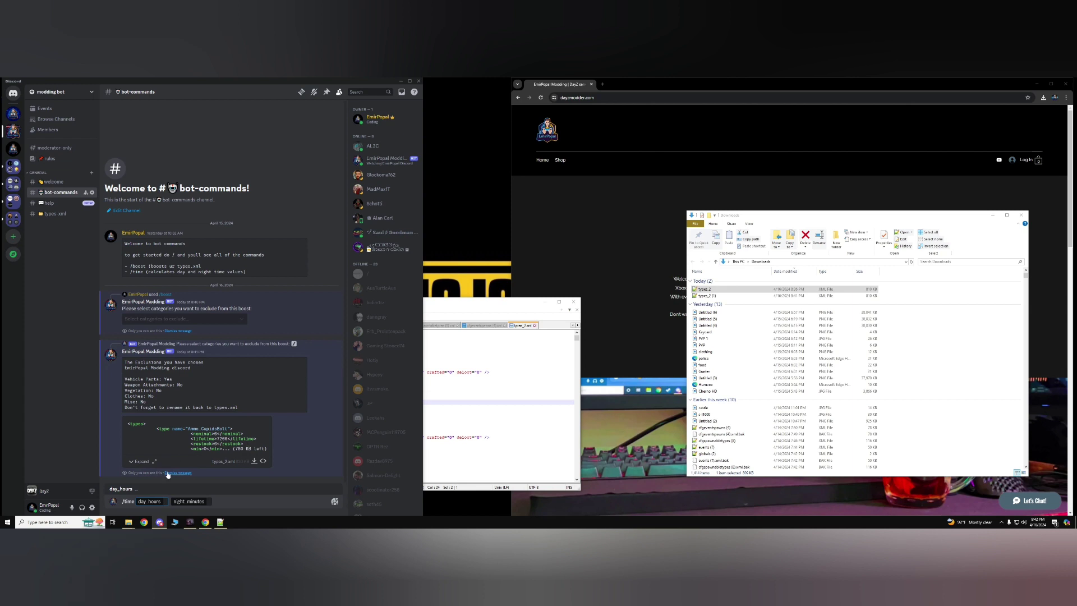
pyautogui.write('3')
pyautogui.click(213, 501)
pyautogui.write('15')
pyautogui.press('Return')
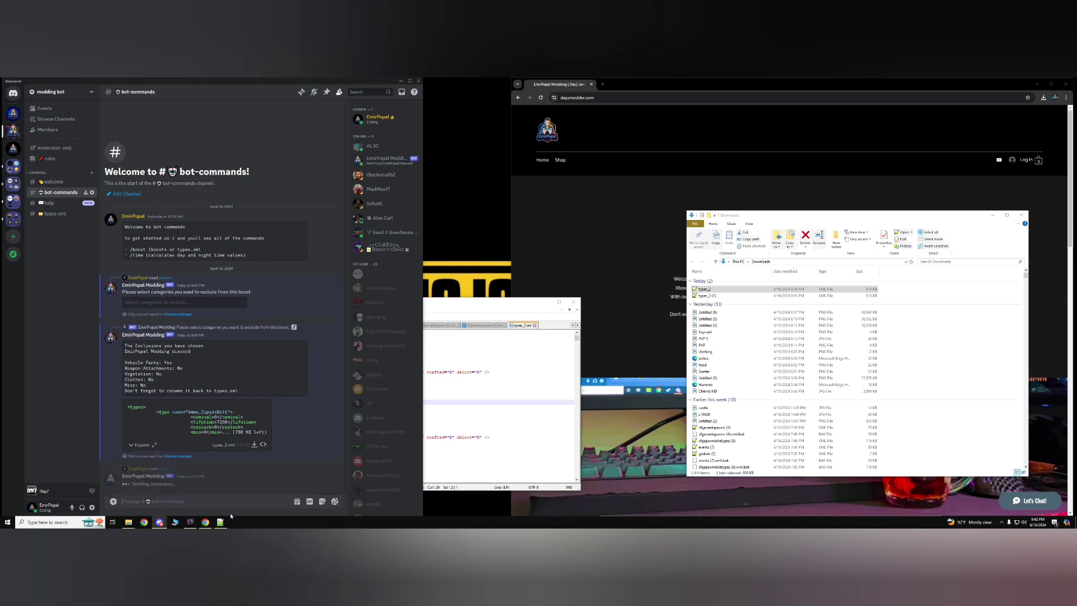